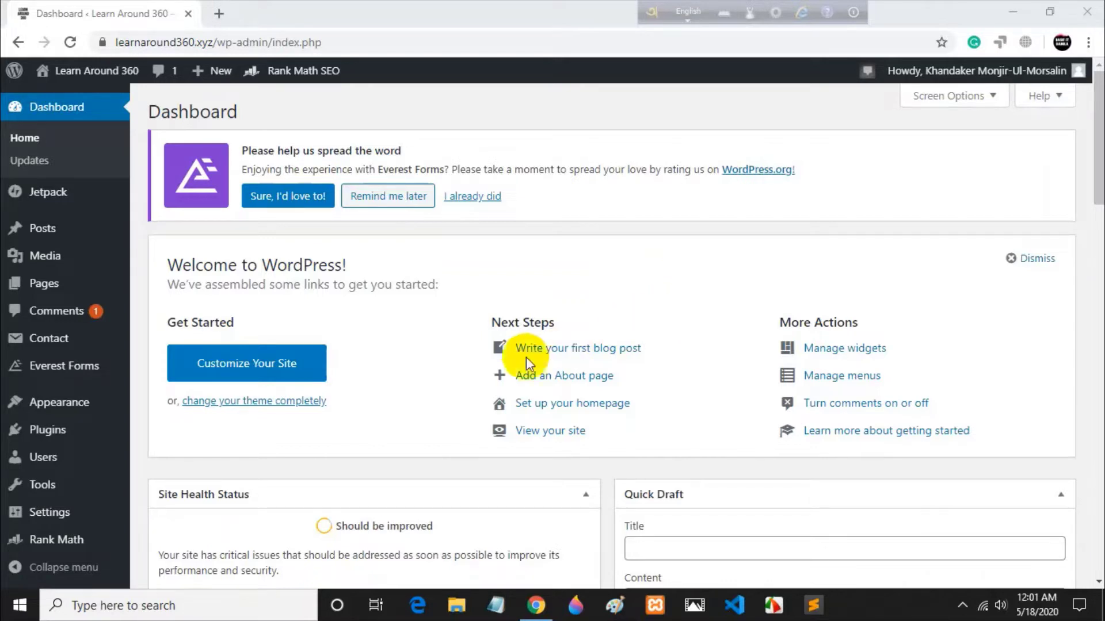
# Search the new-plugin directory for "Google site kit"
pyautogui.click(70, 436)
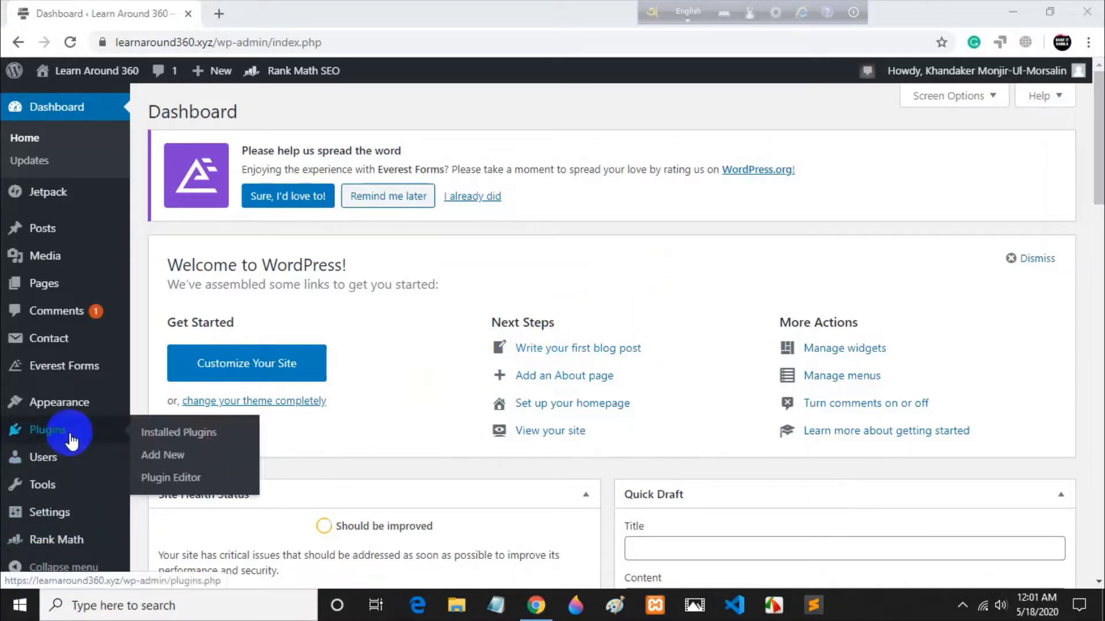
pyautogui.click(165, 457)
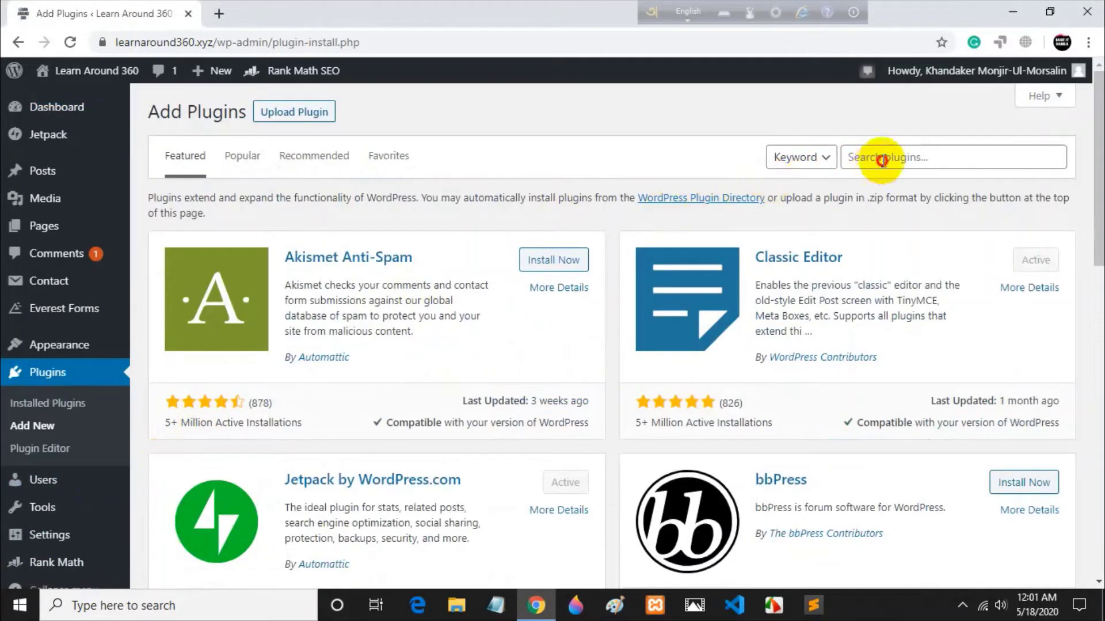
pyautogui.click(882, 160)
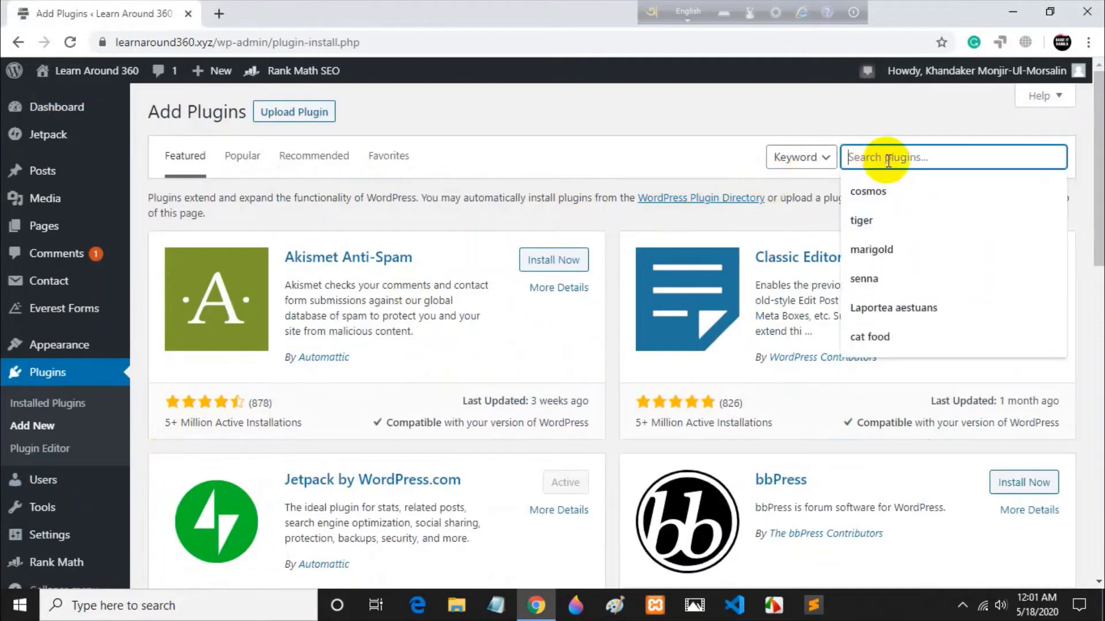
pyautogui.write('Google')
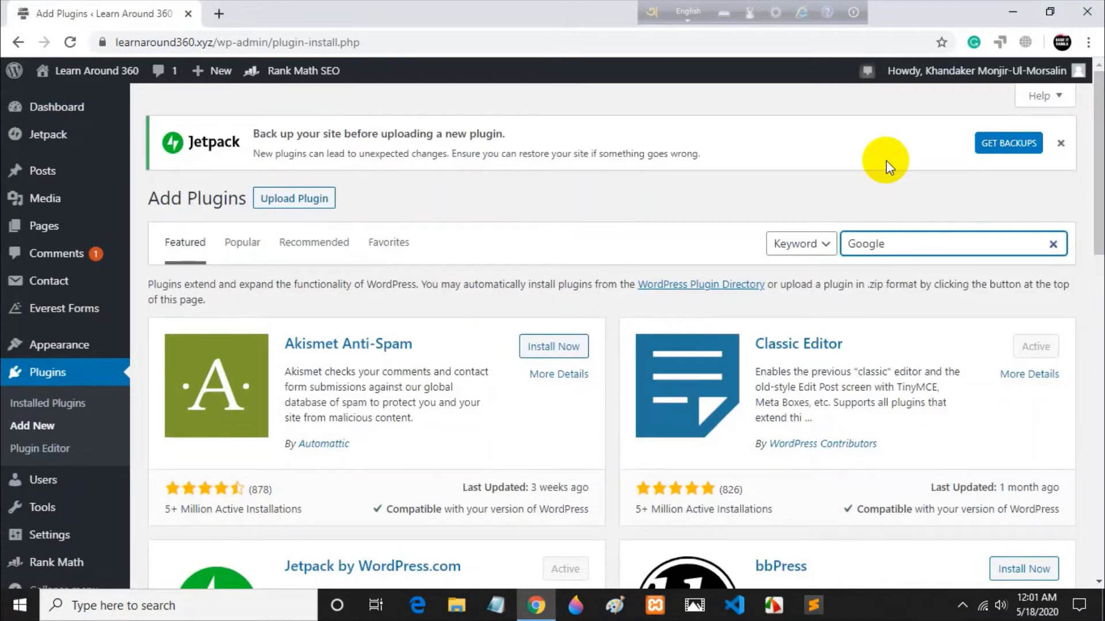
pyautogui.write(' site kit')
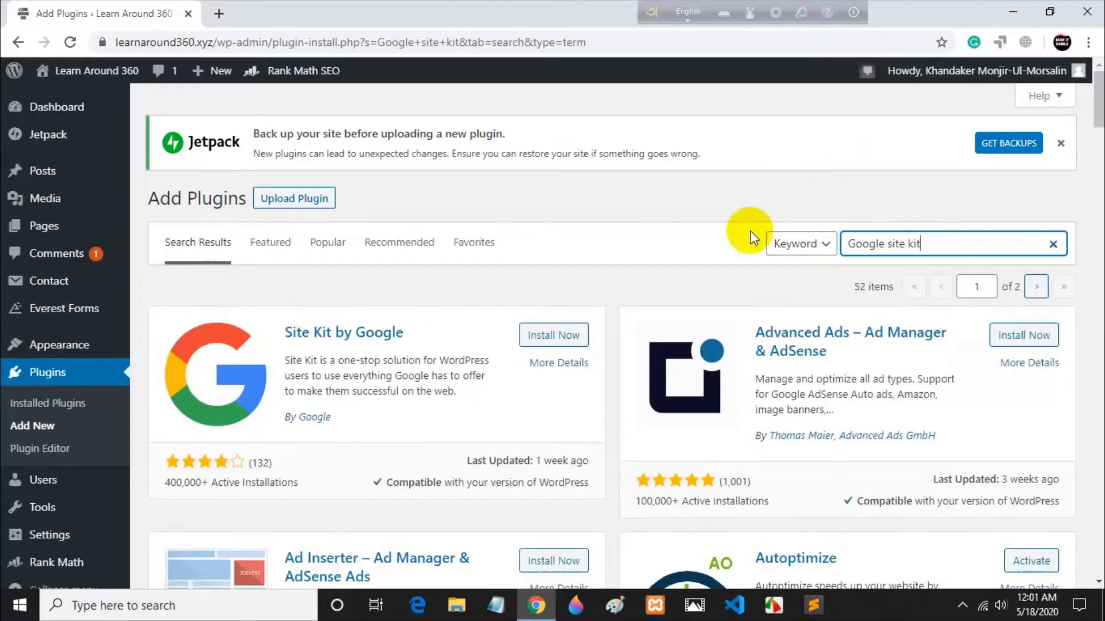
# Install and activate the Site Kit by Google plugin
pyautogui.scroll(-1, 447, 342)
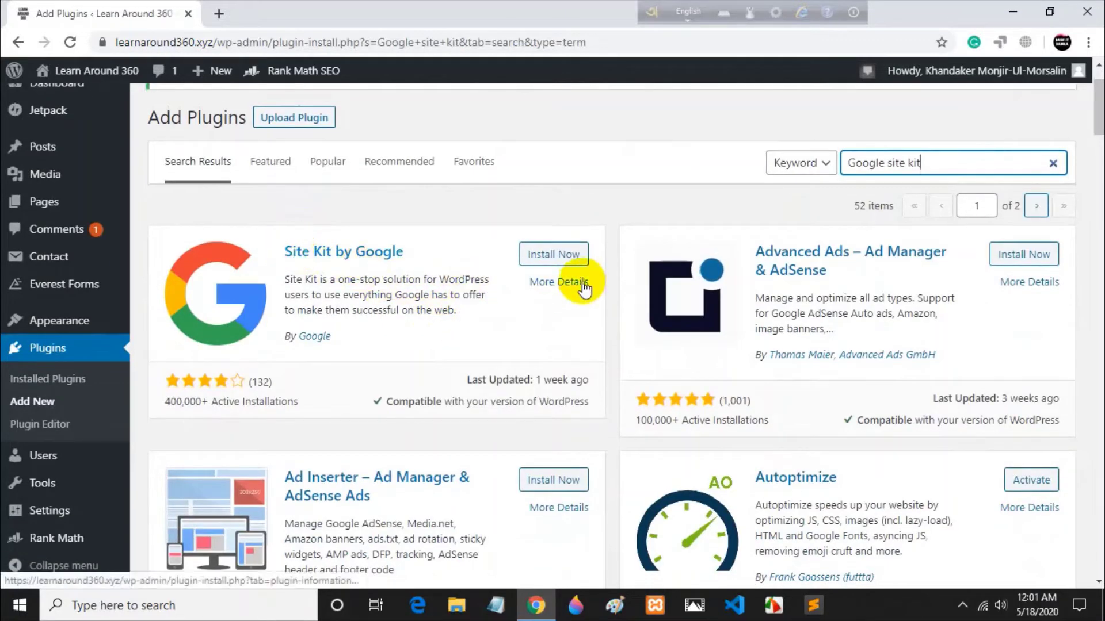
pyautogui.click(550, 257)
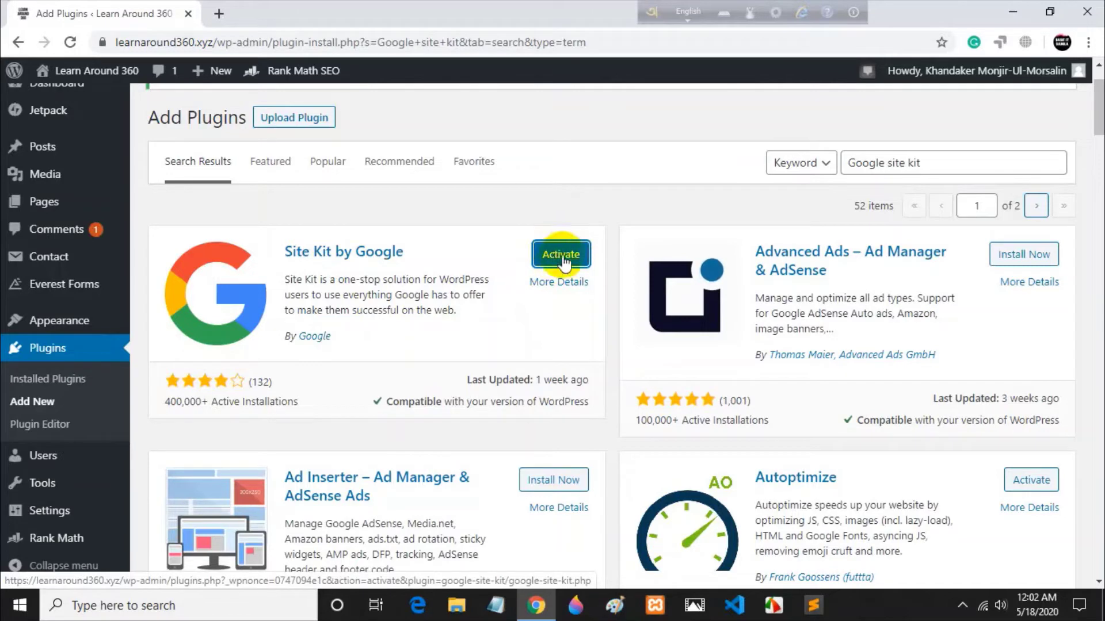
pyautogui.click(563, 259)
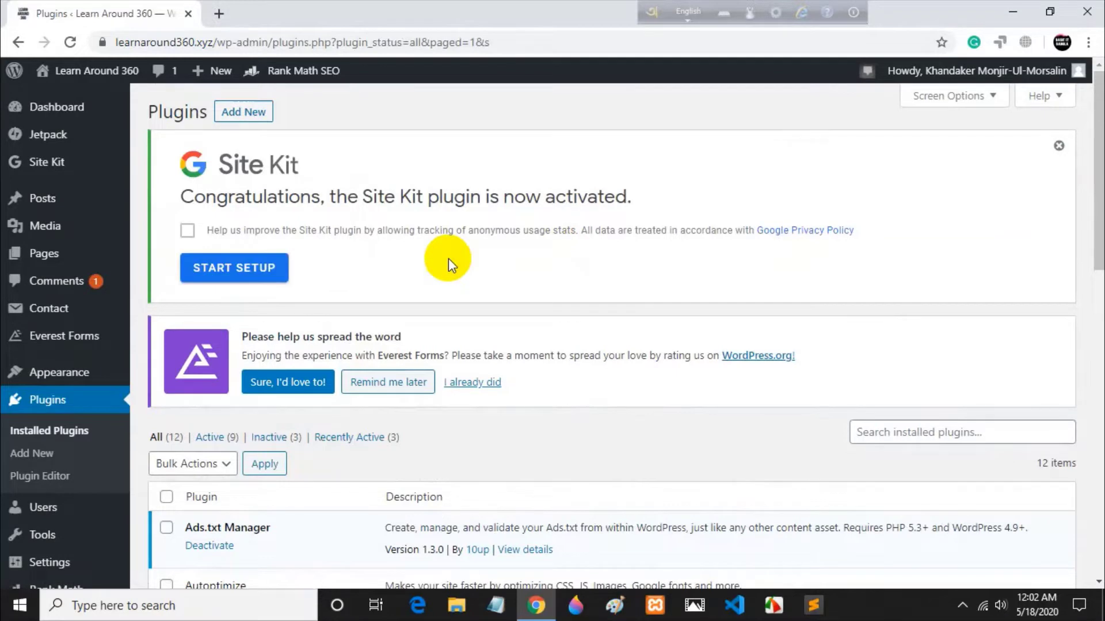
# Start the Site Kit setup and proceed to signing in with Google
pyautogui.click(236, 270)
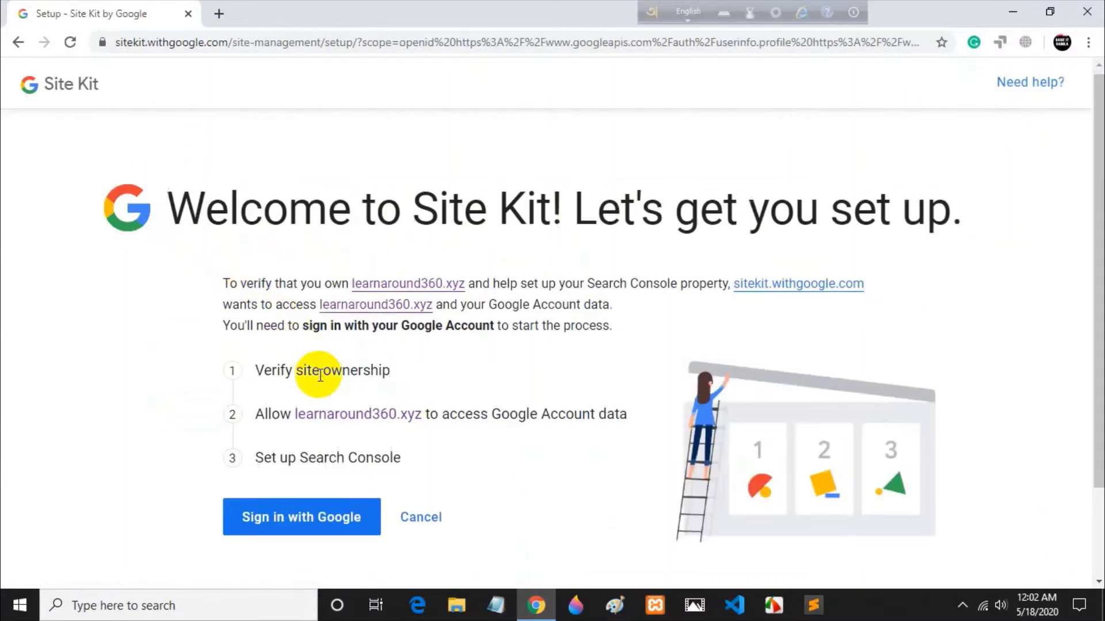
pyautogui.scroll(-2, 305, 385)
pyautogui.scroll(1, 309, 345)
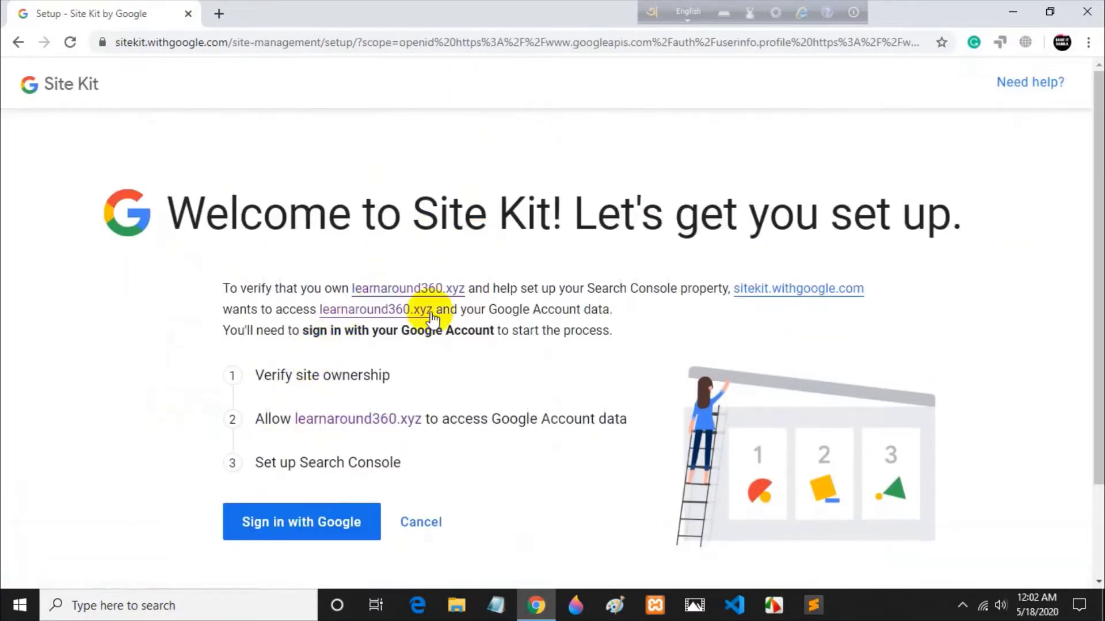
pyautogui.scroll(-1, 324, 411)
pyautogui.click(309, 413)
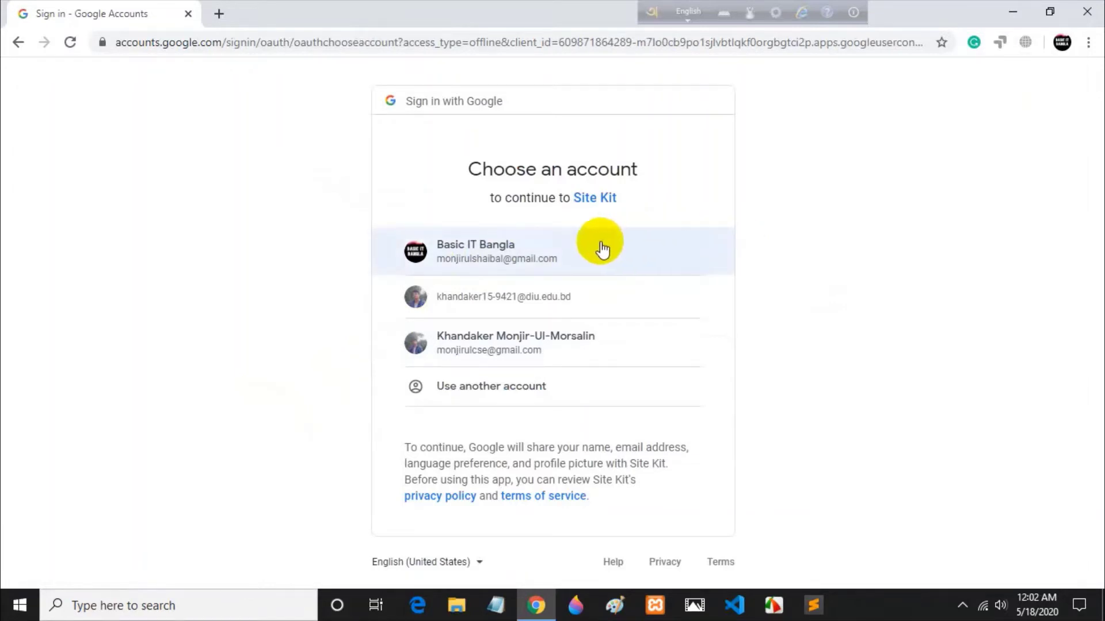
# Choose the Basic IT Bangla Google account and allow Site Kit the requested access
pyautogui.click(511, 255)
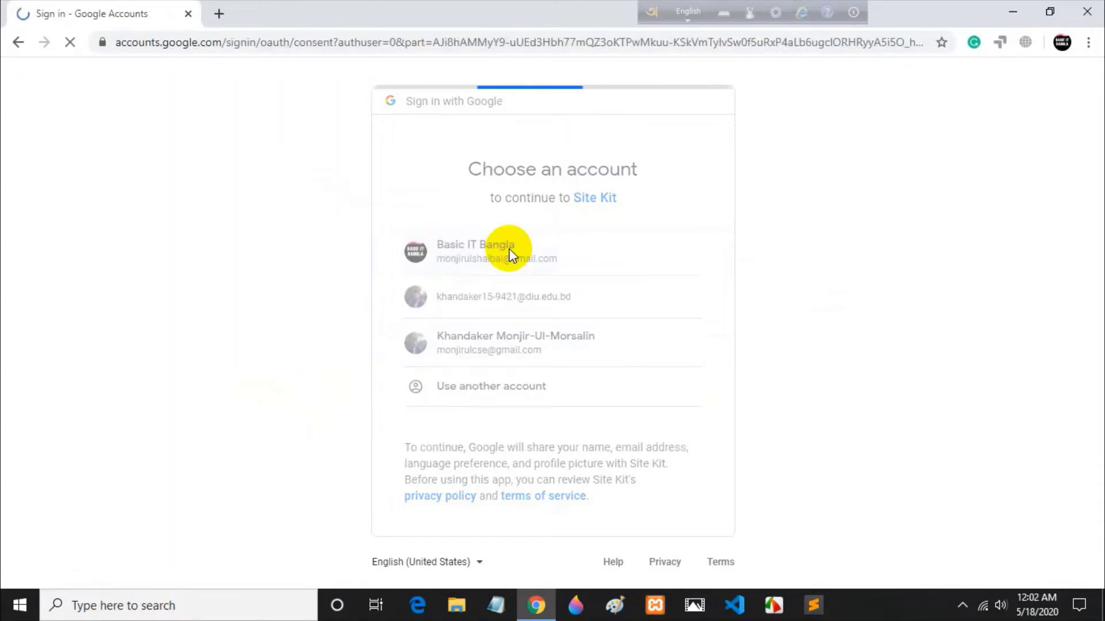
pyautogui.scroll(-2, 575, 414)
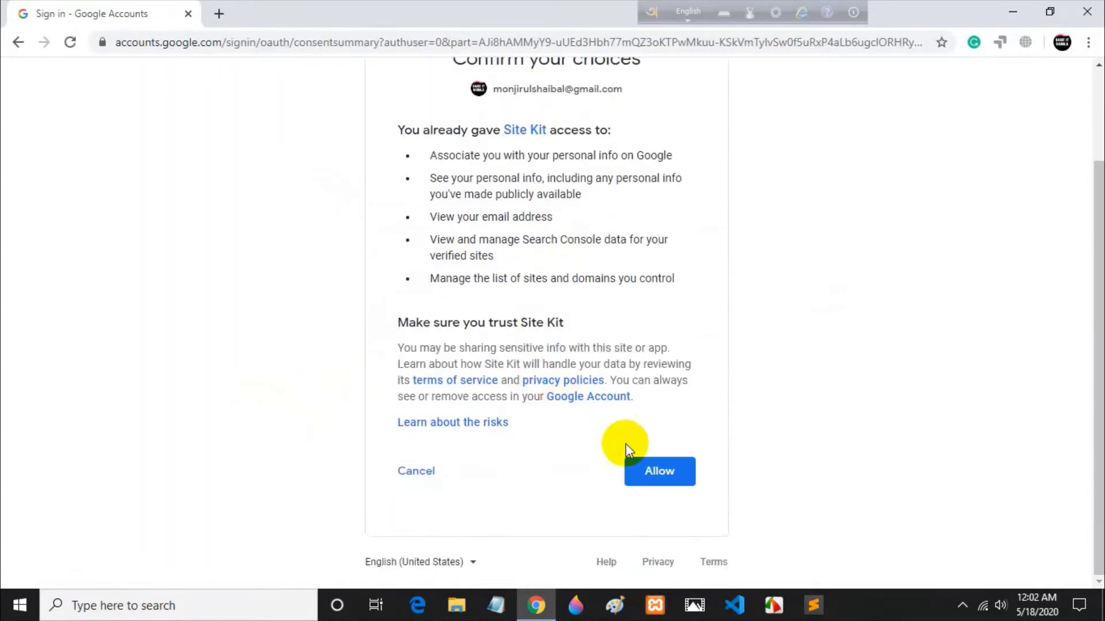
pyautogui.click(669, 487)
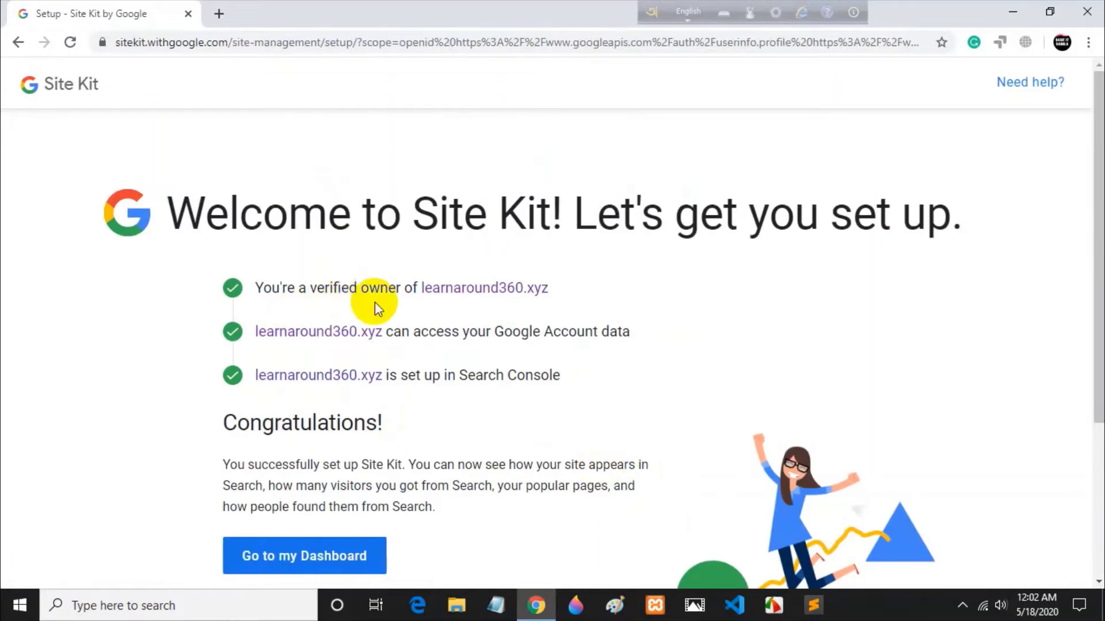
# Finish the Site Kit setup by going to its dashboard in WordPress
pyautogui.scroll(-2, 375, 303)
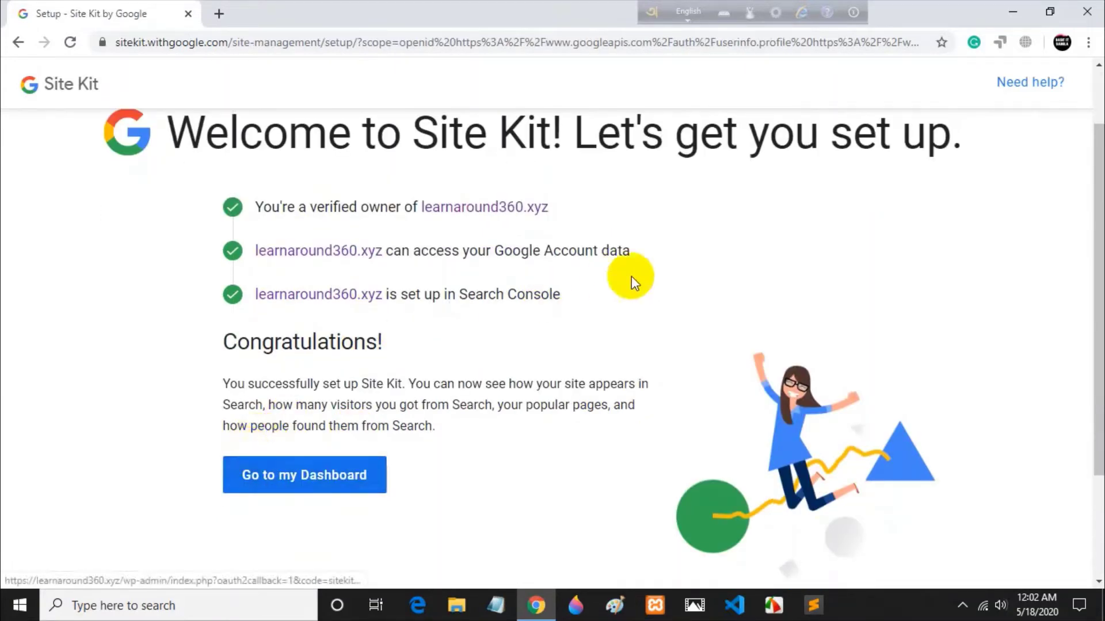
pyautogui.scroll(-2, 321, 408)
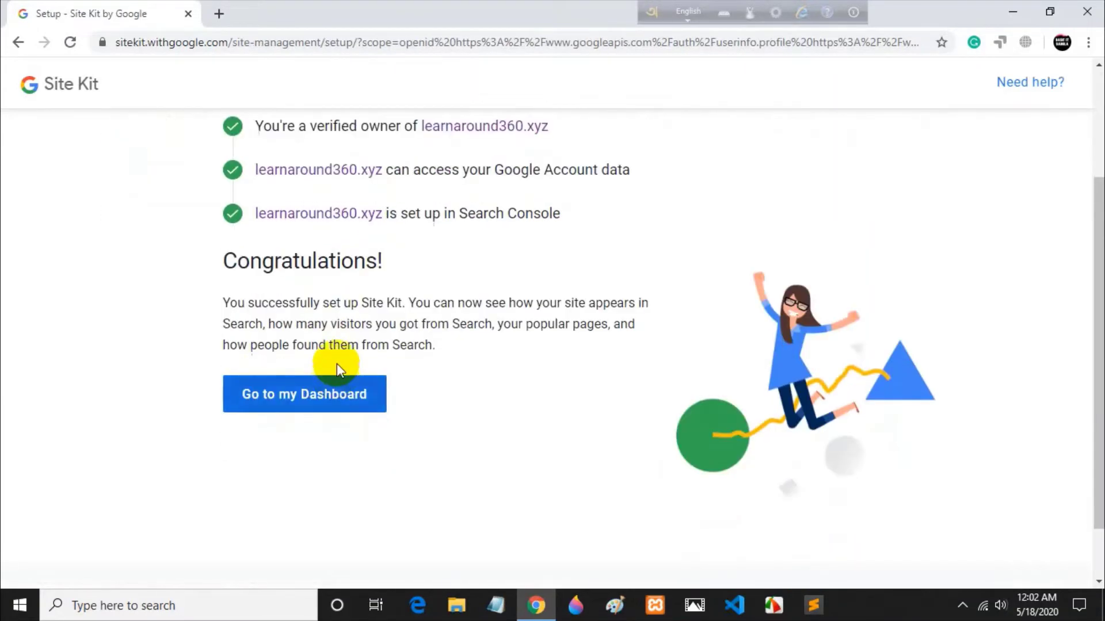
pyautogui.click(333, 397)
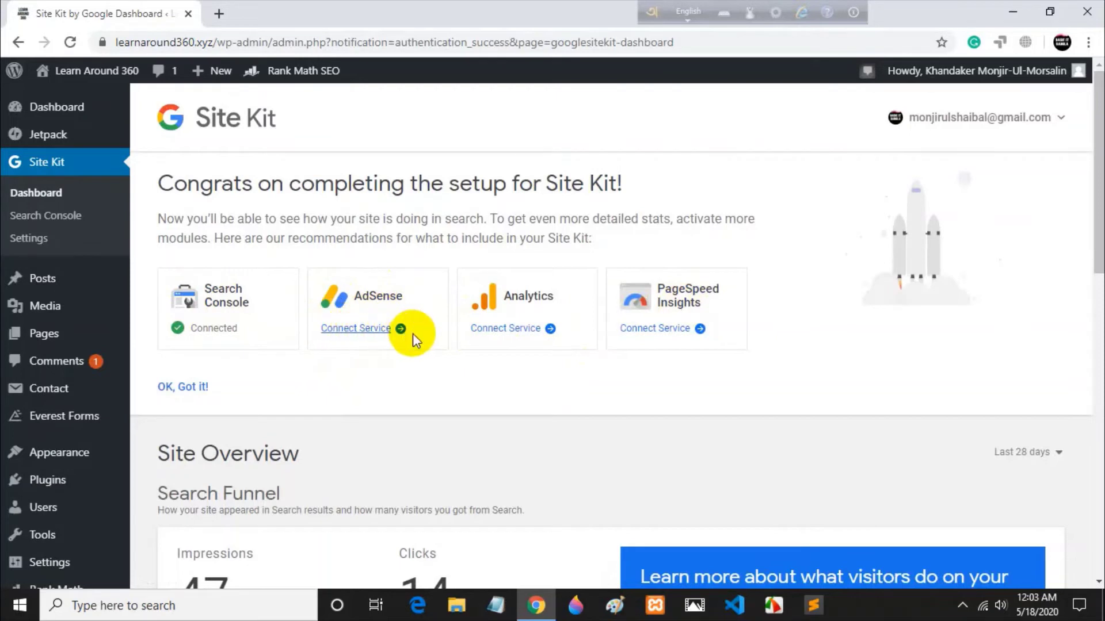
# Start connecting the Analytics service, choosing the Basic IT Bangla account and allowing Site Kit access to its Analytics data
pyautogui.click(541, 330)
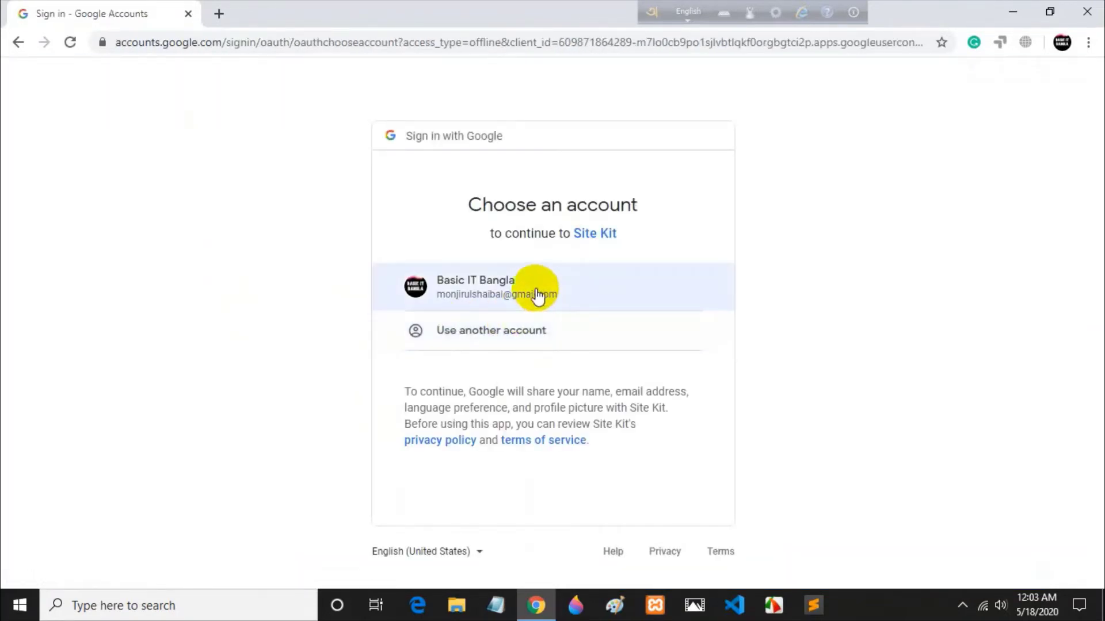
pyautogui.click(543, 295)
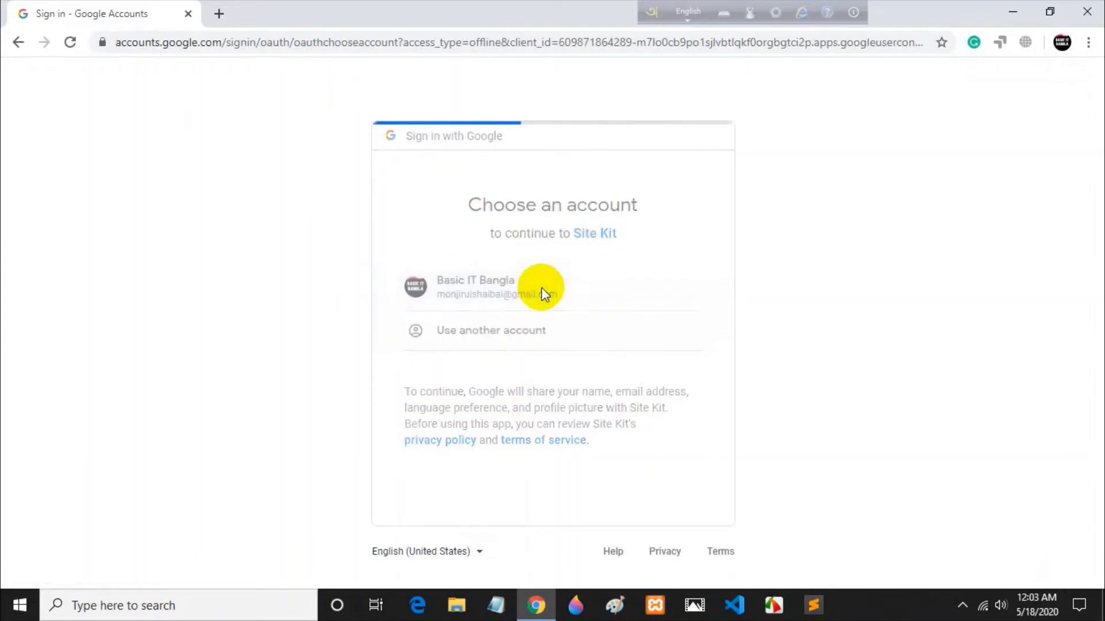
pyautogui.scroll(-4, 411, 232)
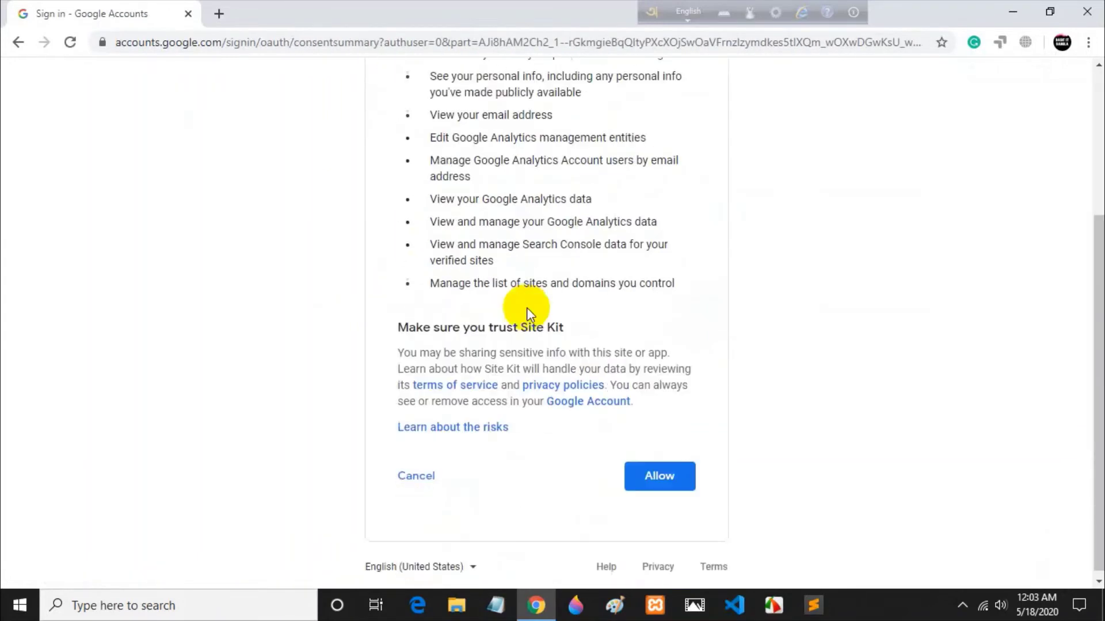
pyautogui.click(669, 471)
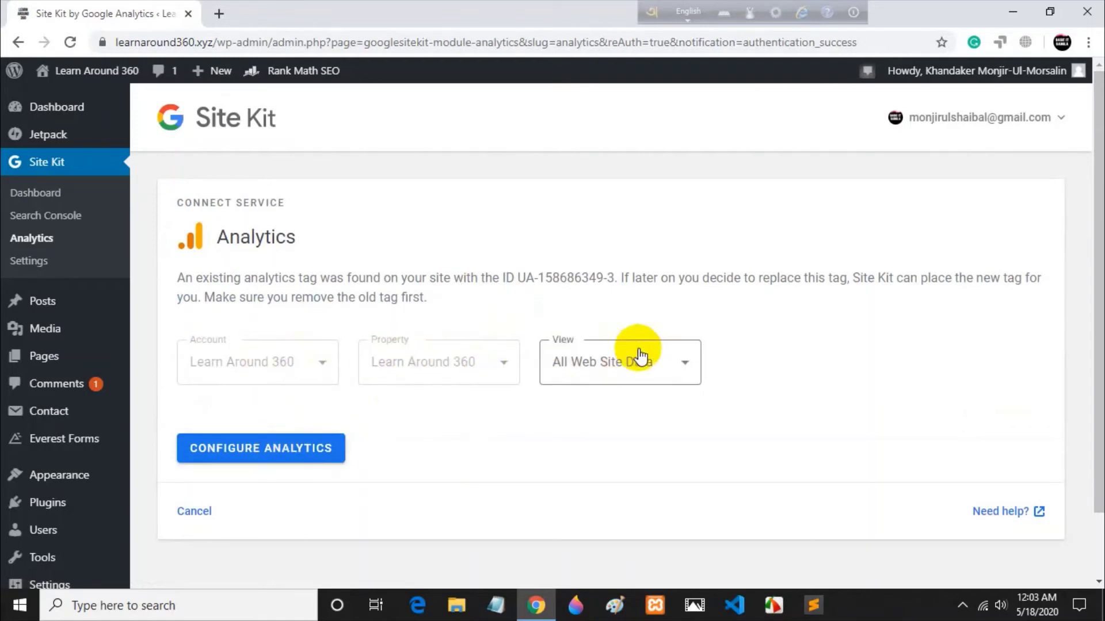
# Configure Analytics with the preselected account, property and All Web Site Data view, and connect the PageSpeed Insights service
pyautogui.click(314, 452)
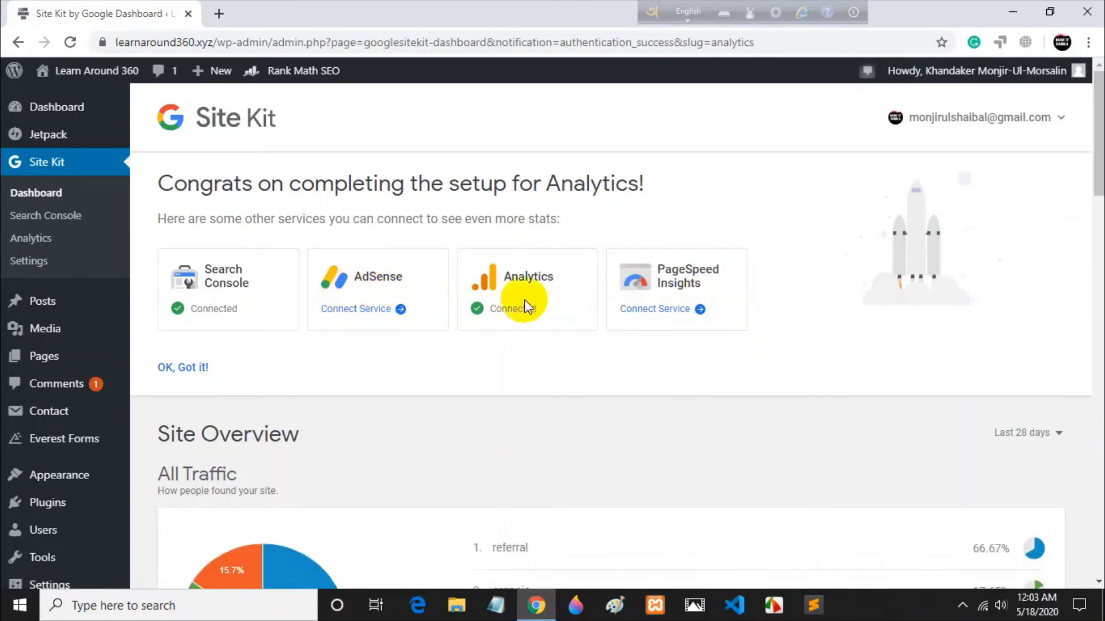
pyautogui.click(655, 309)
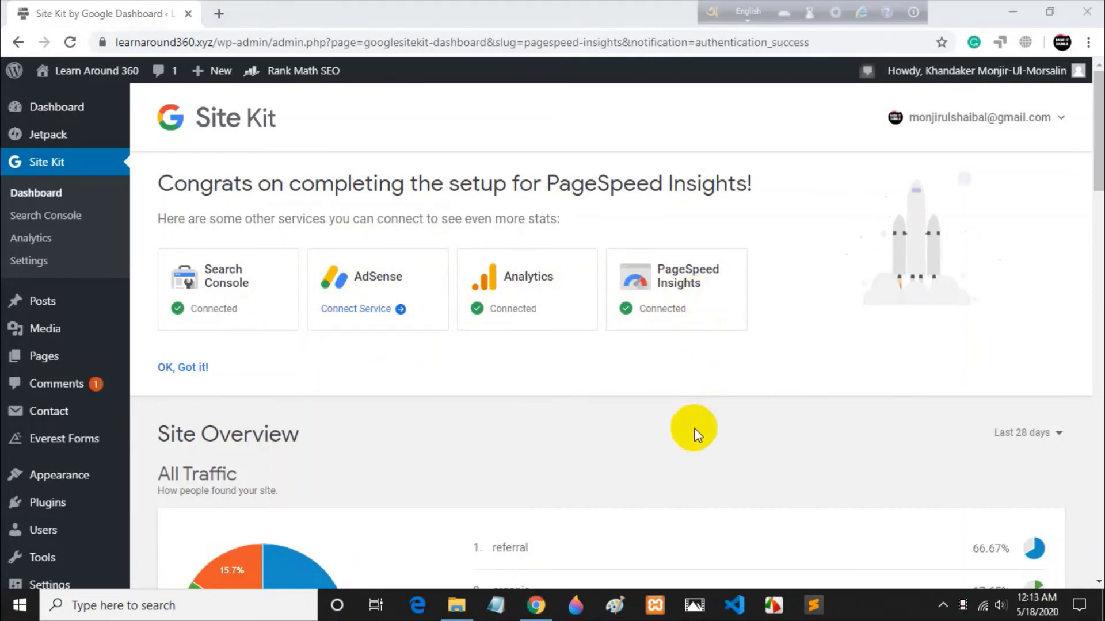
# Examine the Site Kit dashboard's traffic, search funnel, popularity and speed sections, and return to its connected services overview
pyautogui.scroll(-1, 662, 389)
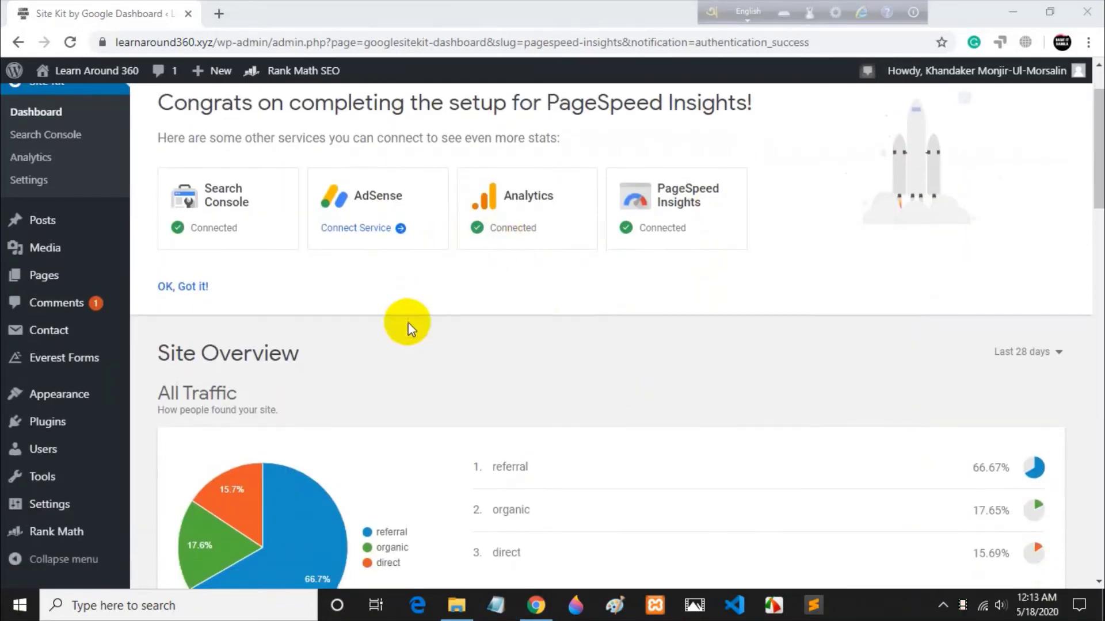
pyautogui.scroll(-4, 408, 322)
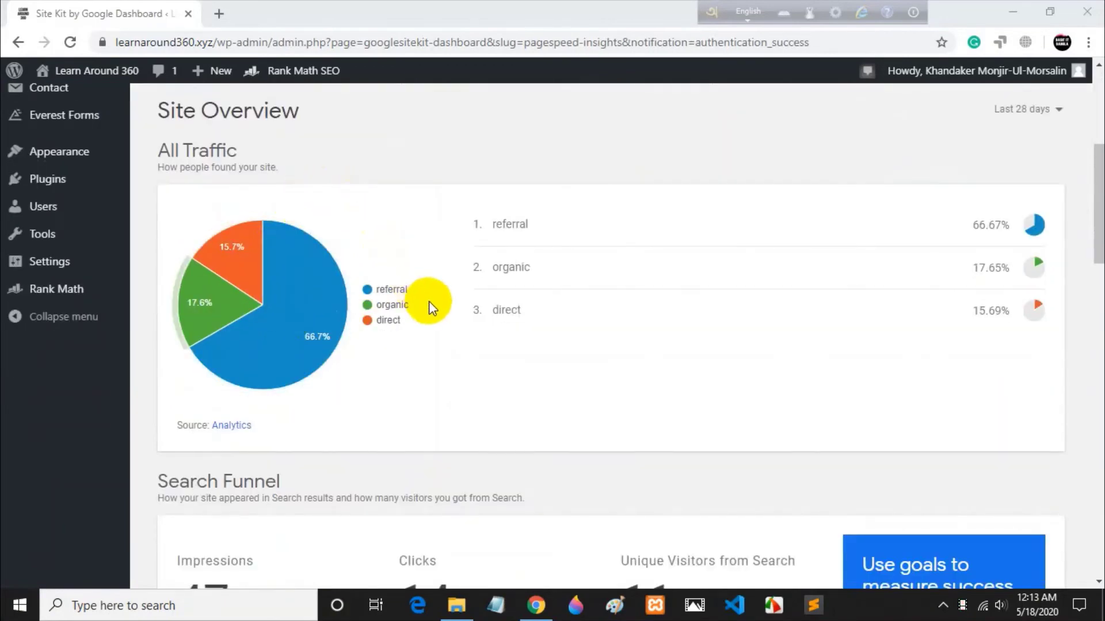
pyautogui.scroll(-10, 430, 301)
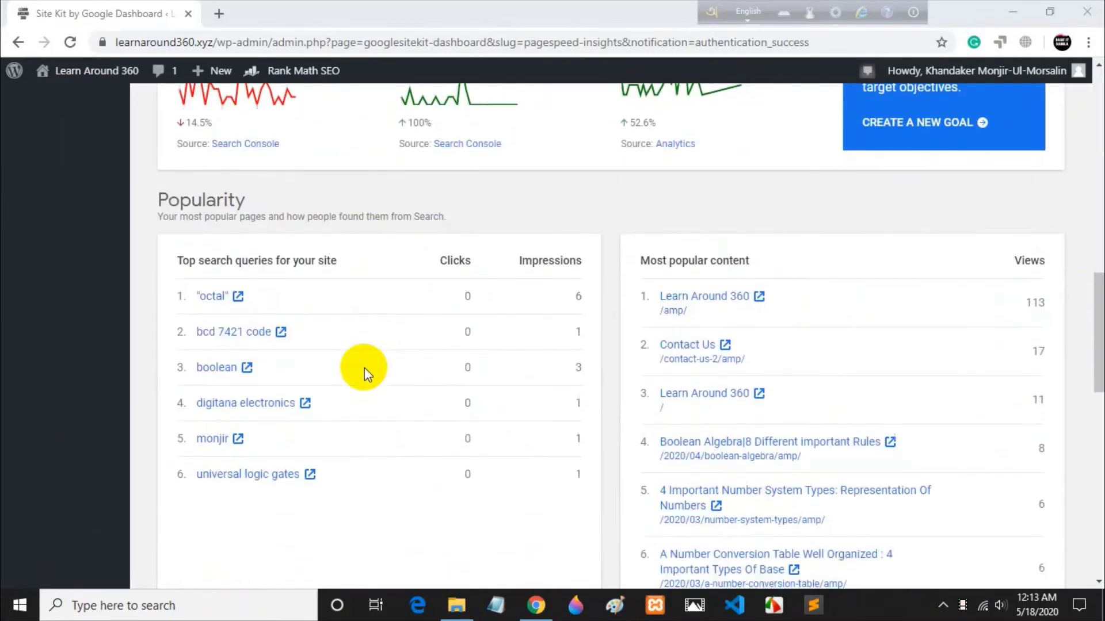
pyautogui.scroll(-6, 364, 367)
pyautogui.scroll(4, 365, 367)
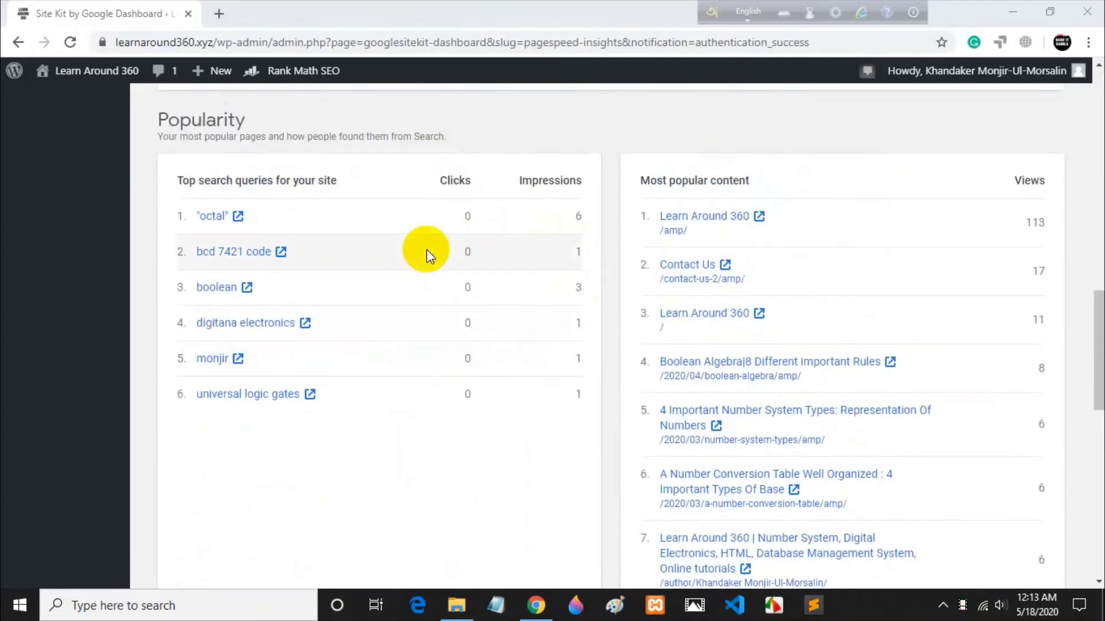
pyautogui.scroll(-1, 653, 279)
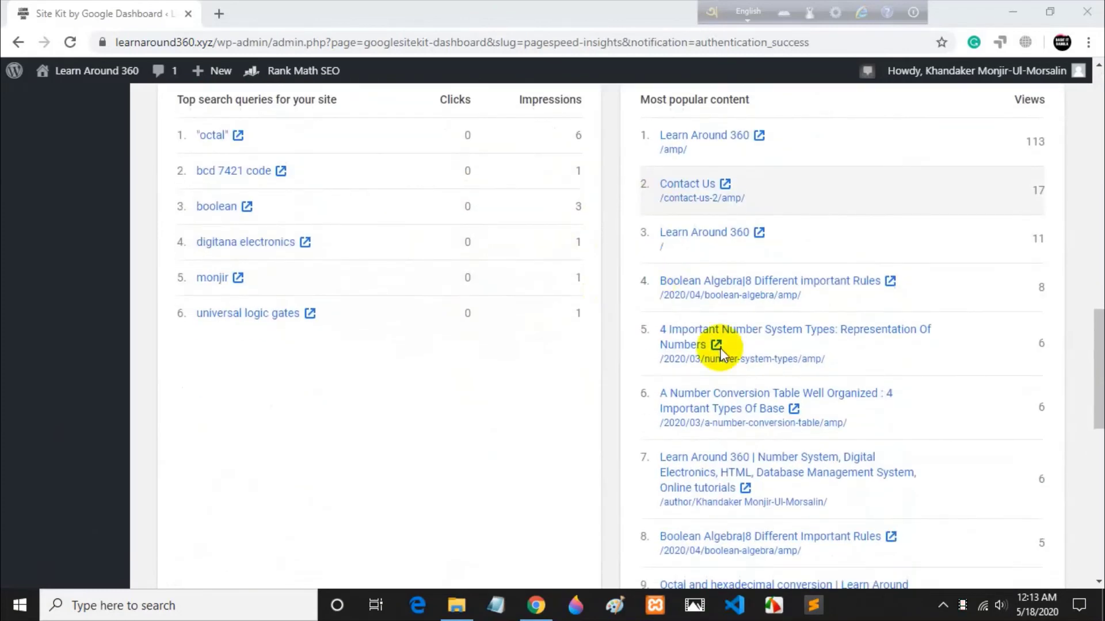
pyautogui.scroll(-3, 759, 389)
pyautogui.scroll(-7, 759, 389)
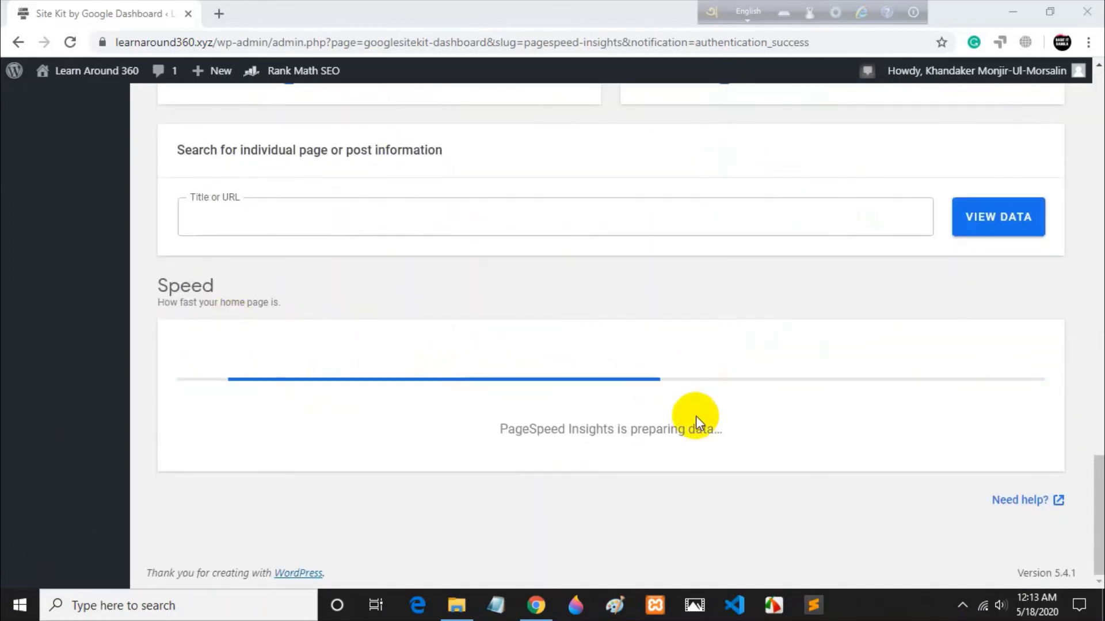
pyautogui.scroll(15, 695, 416)
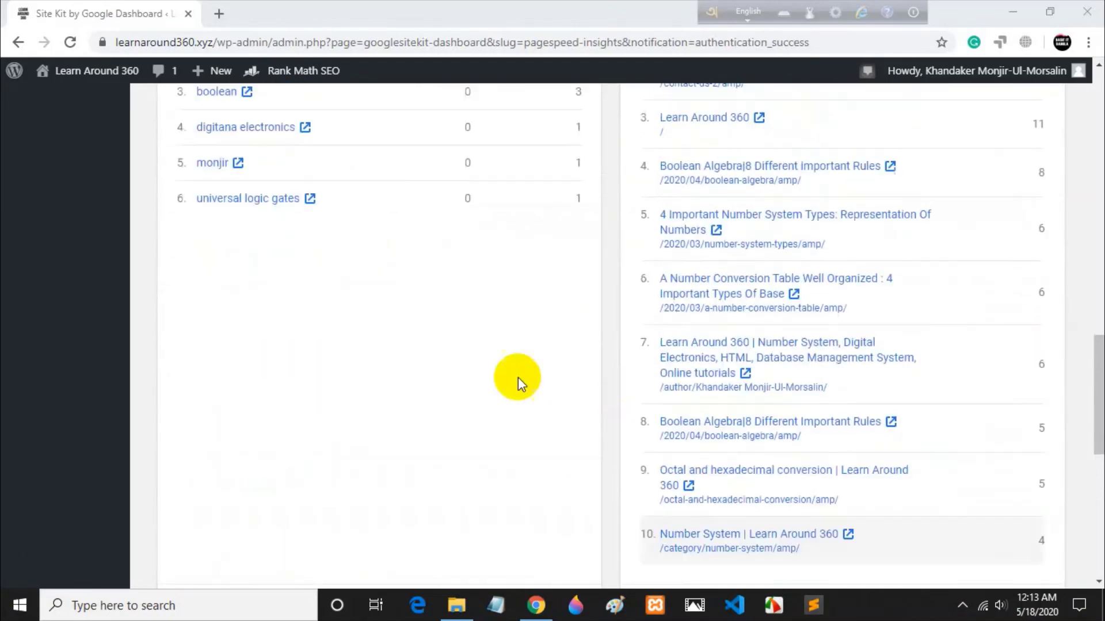
pyautogui.scroll(10, 347, 326)
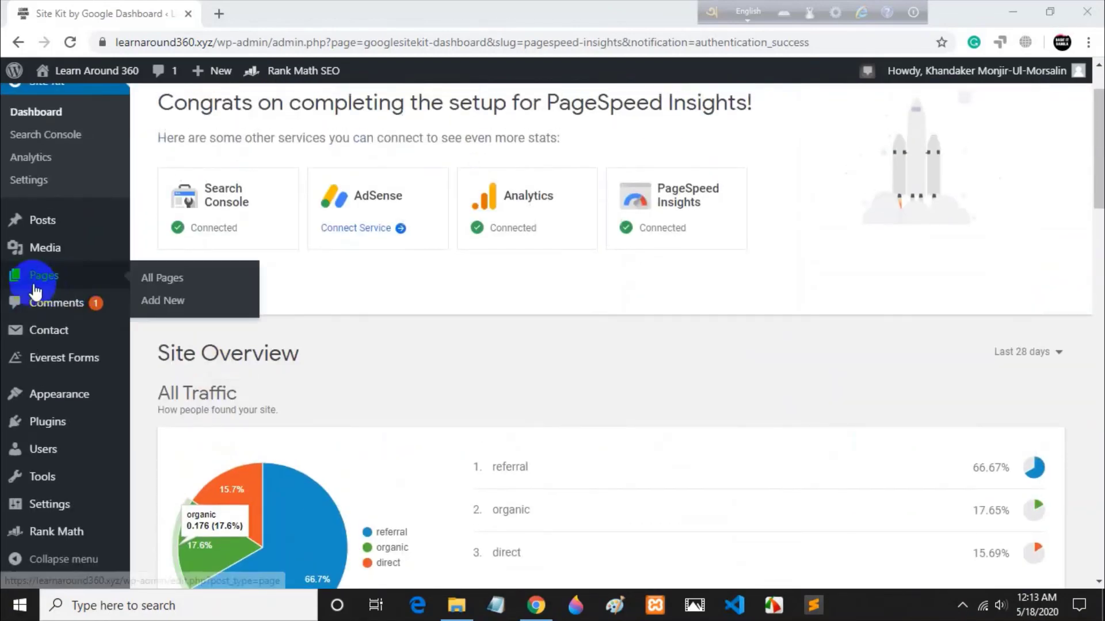
pyautogui.scroll(-2, 35, 428)
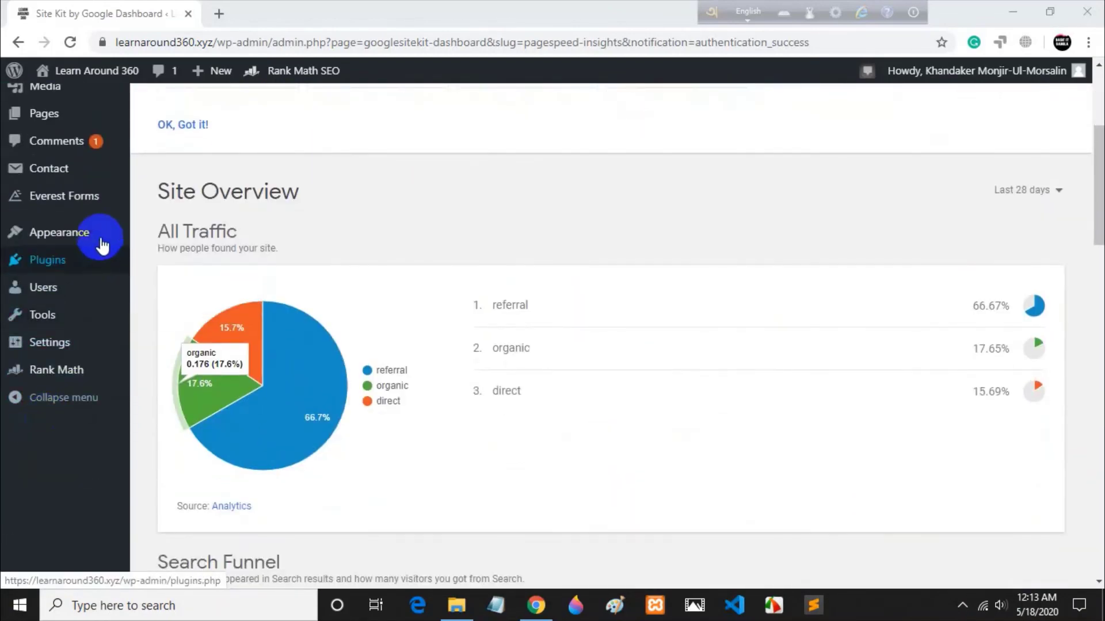
pyautogui.moveTo(60, 280)
pyautogui.scroll(3, 257, 325)
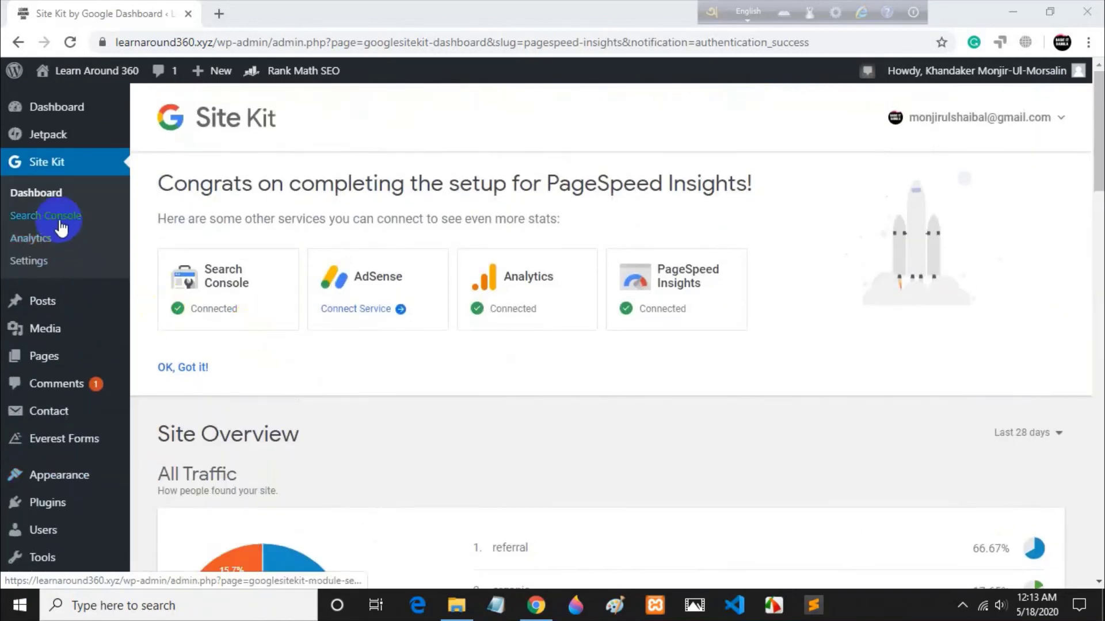